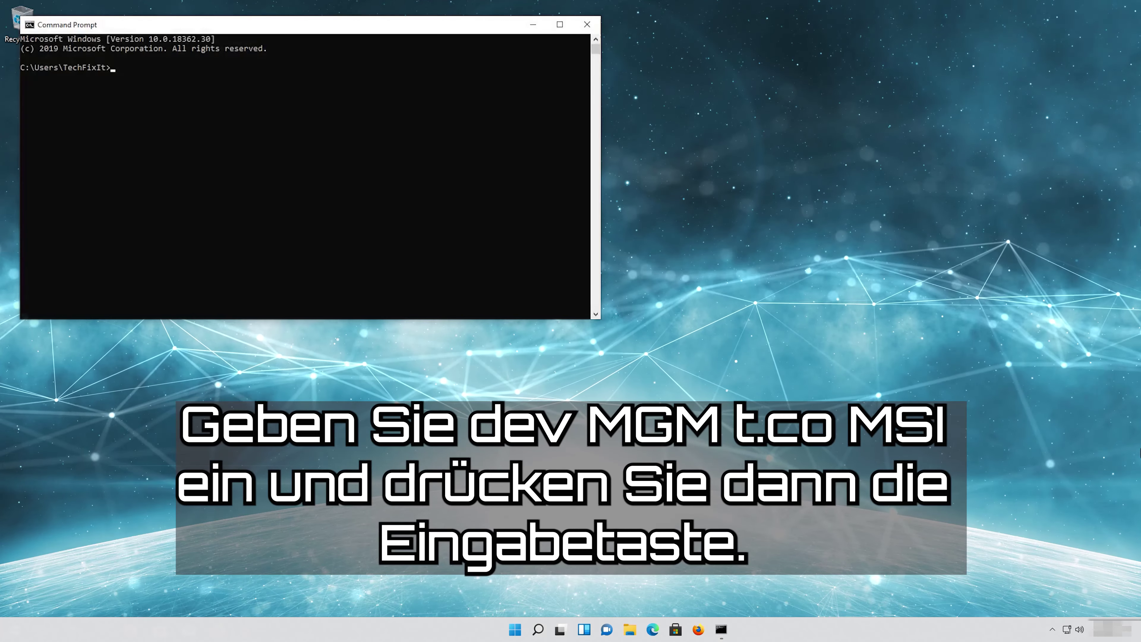
Launch Device Manager from the command line with devmgmt.msc
text(dev)
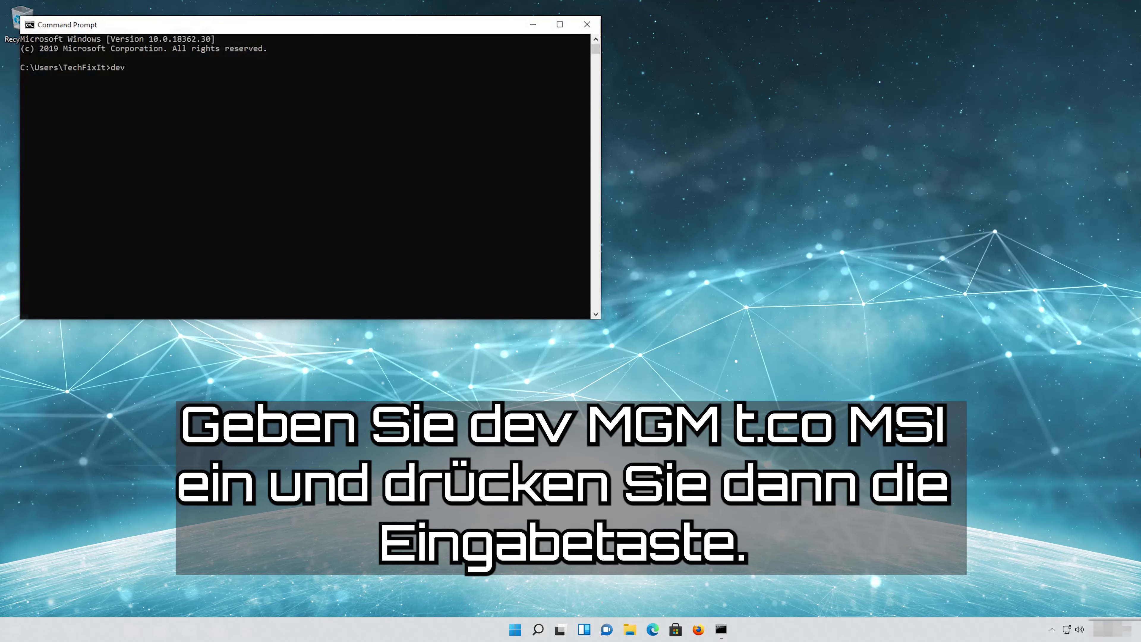
text(mgmt.msc)
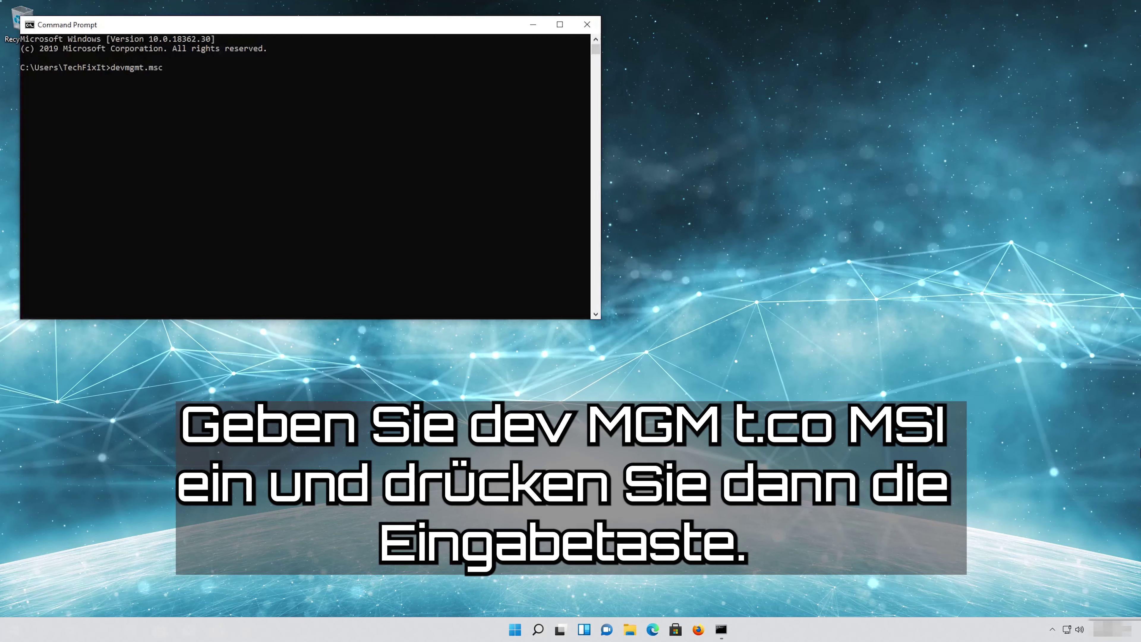
key(Return)
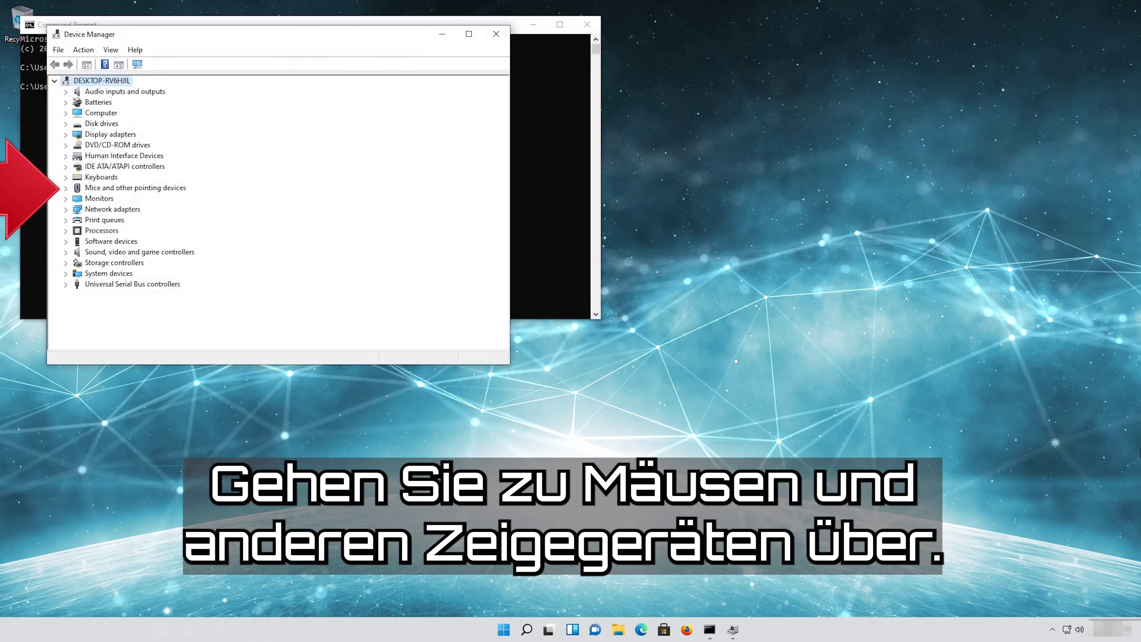
Expand the Mice and other pointing devices category in the device tree
key(Down)
key(Down)
key(Down)
key(Down)
key(Down)
key(Down)
key(Down)
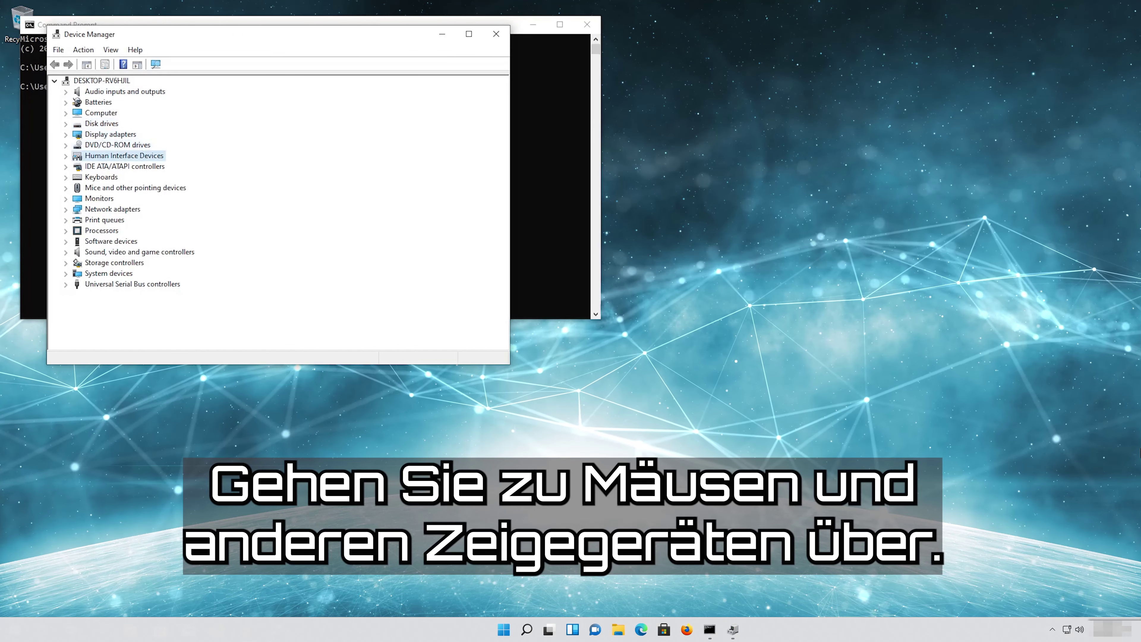
key(Down)
key(Down)
key(Down)
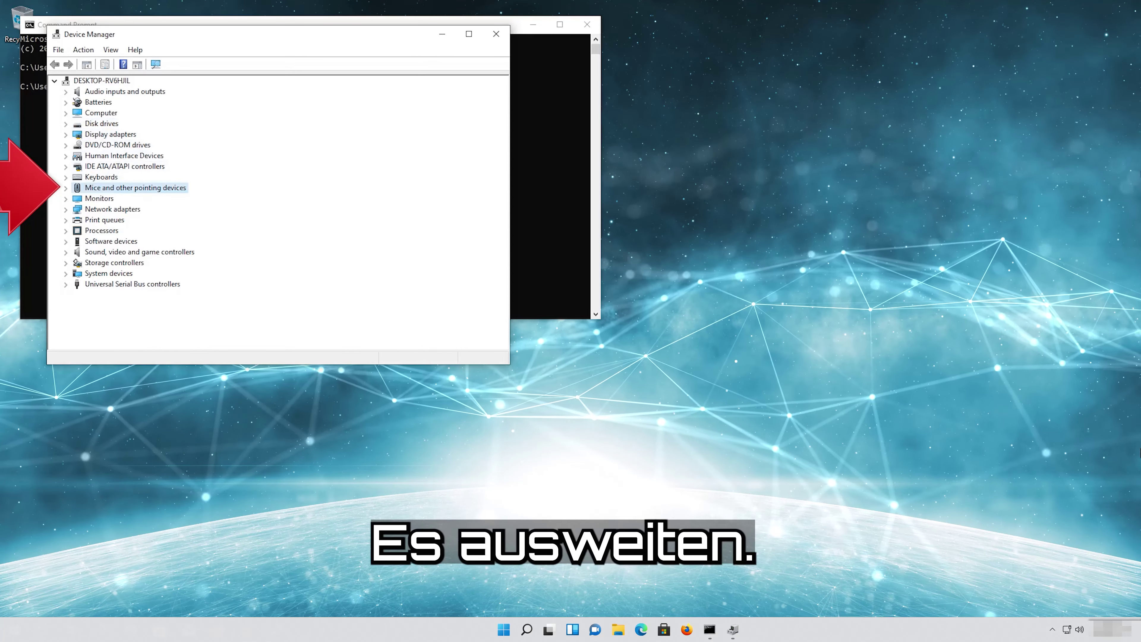
key(Right)
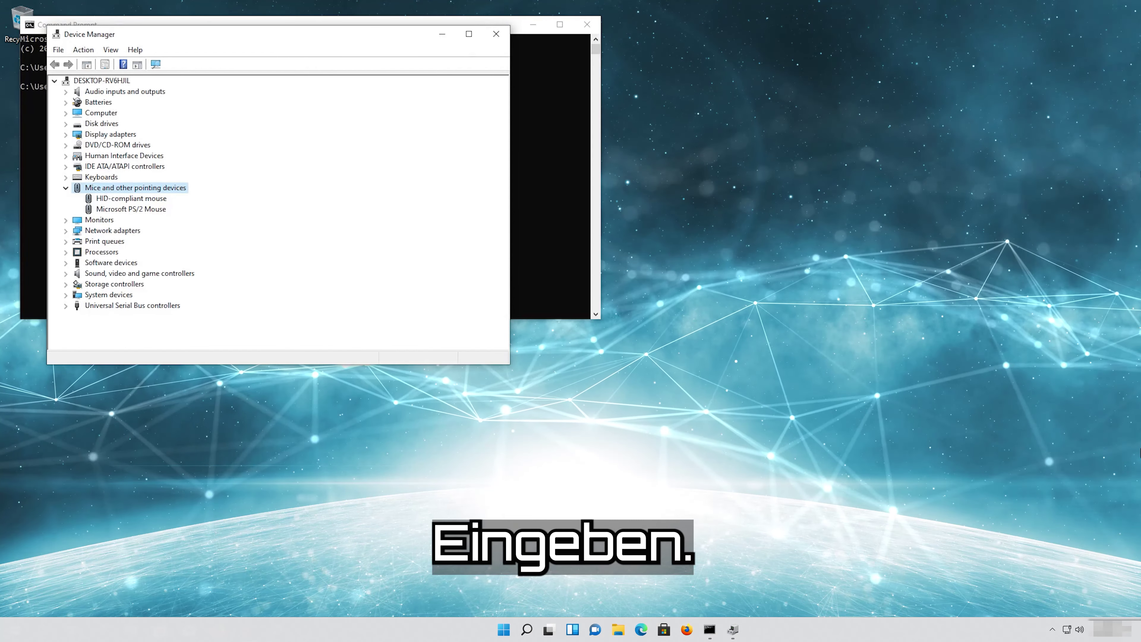
Open the properties of the Microsoft PS/2 Mouse and show its driver information
key(Down)
key(Down)
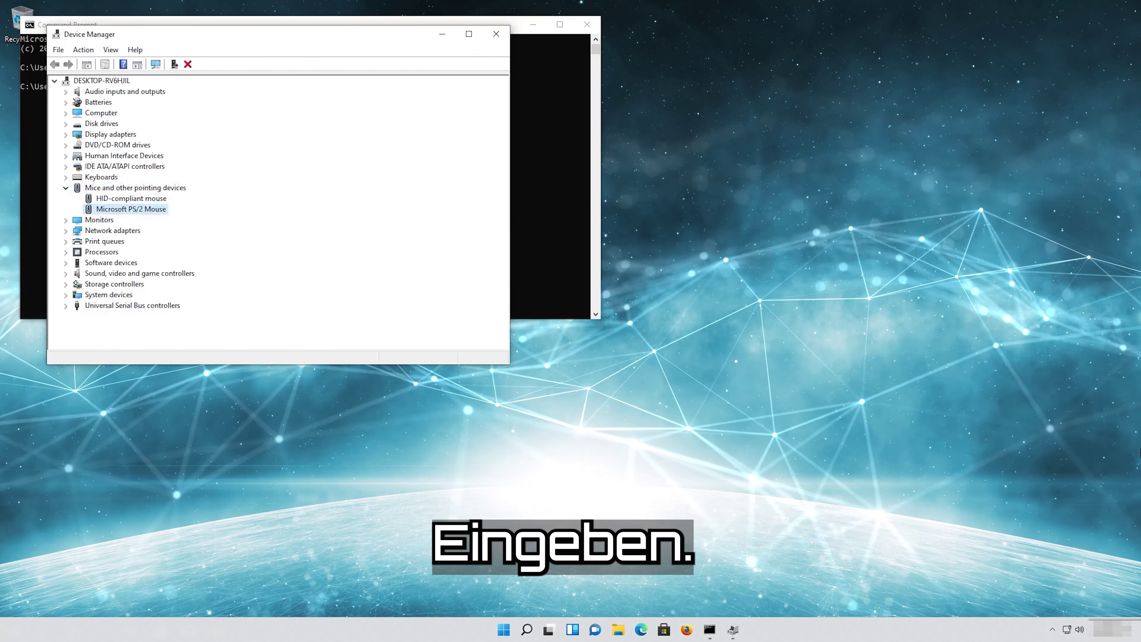
key(Return)
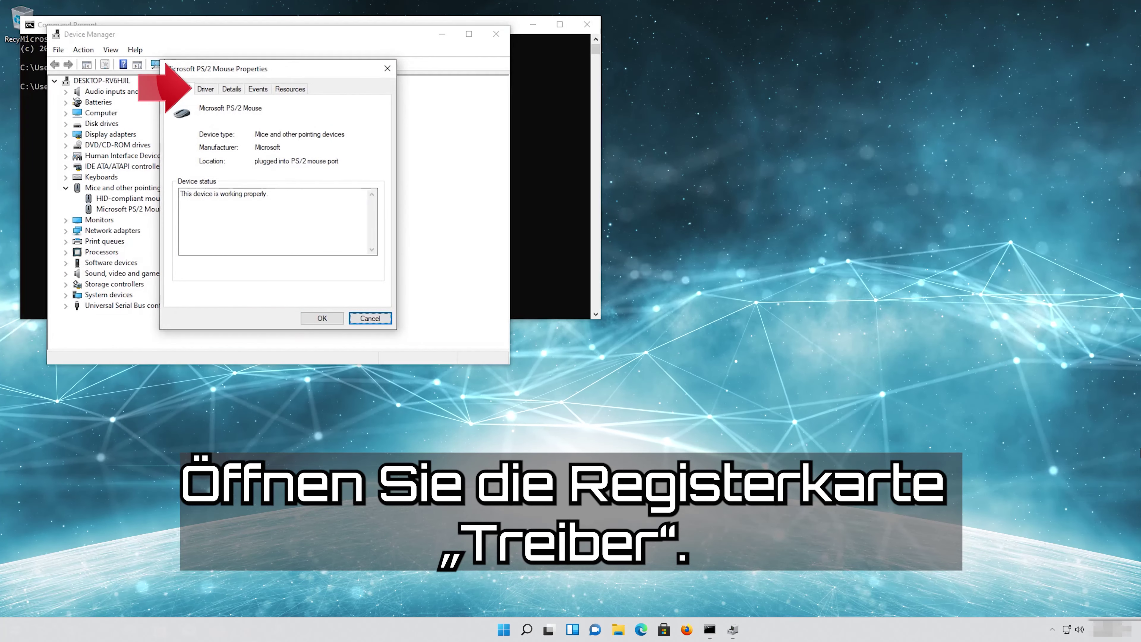
key(Tab)
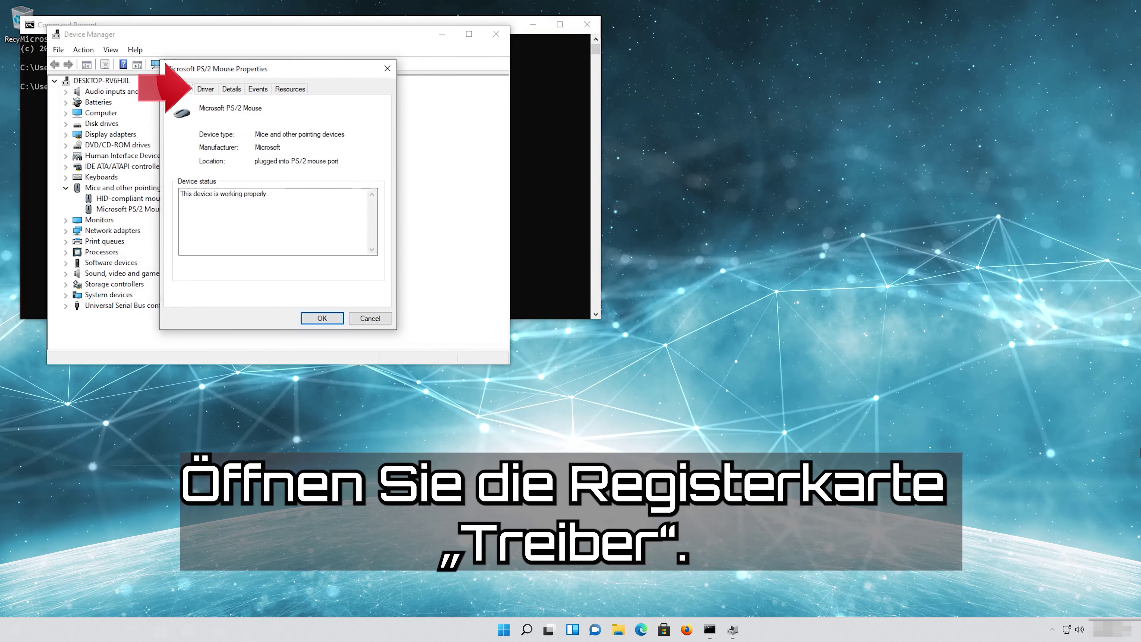
key(Right)
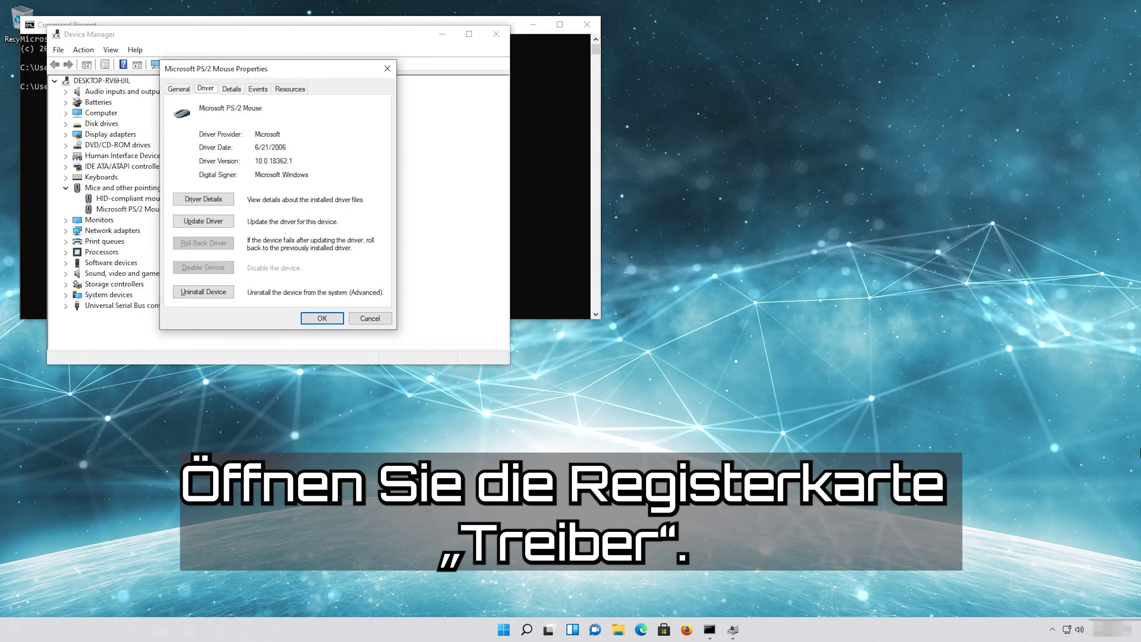
Update the Microsoft PS/2 Mouse driver by searching automatically for updated driver software
key(Tab)
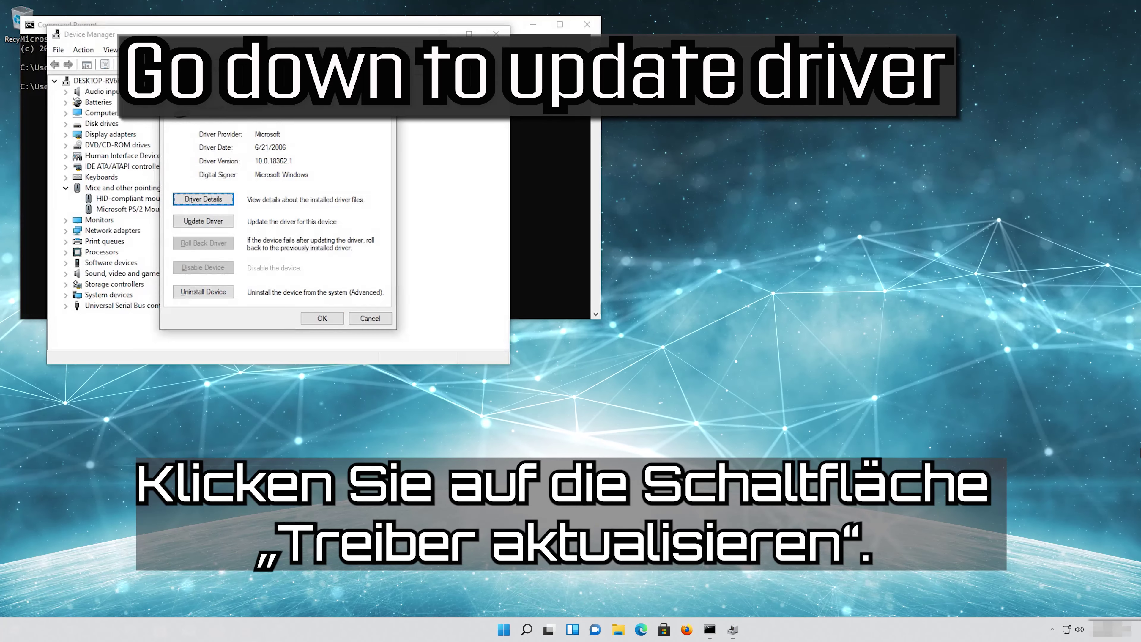
key(Tab)
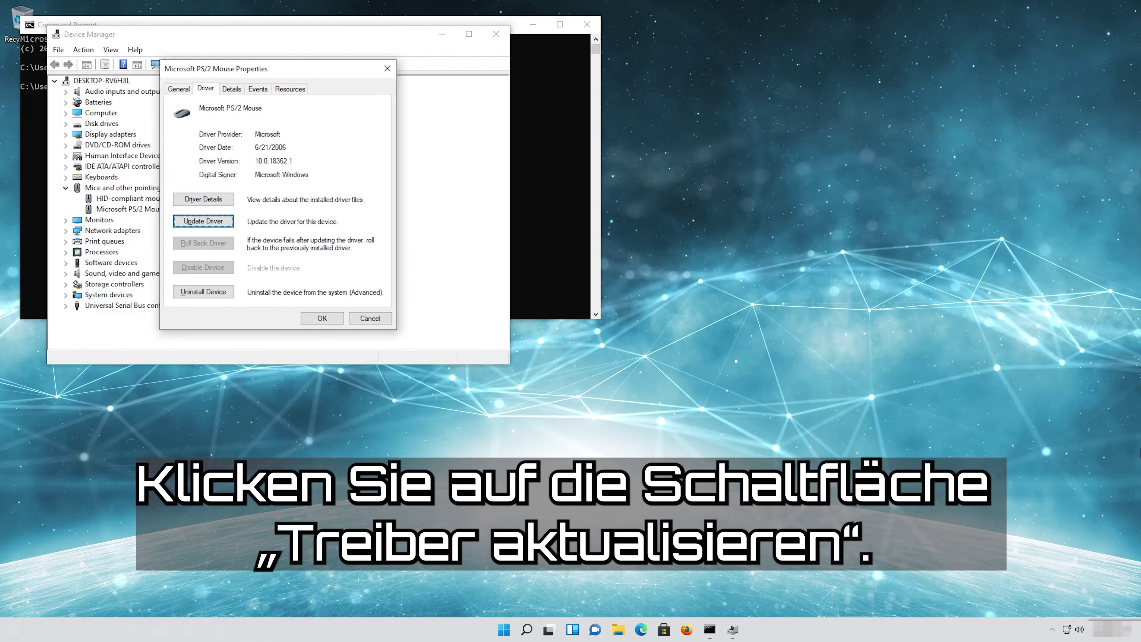
key(Return)
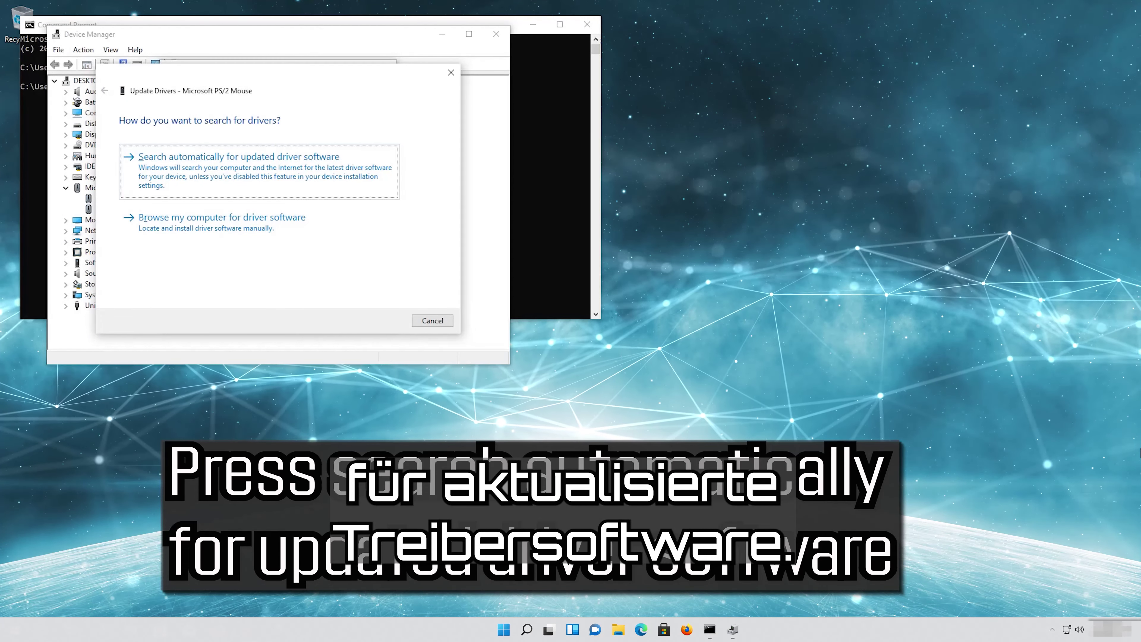
key(Return)
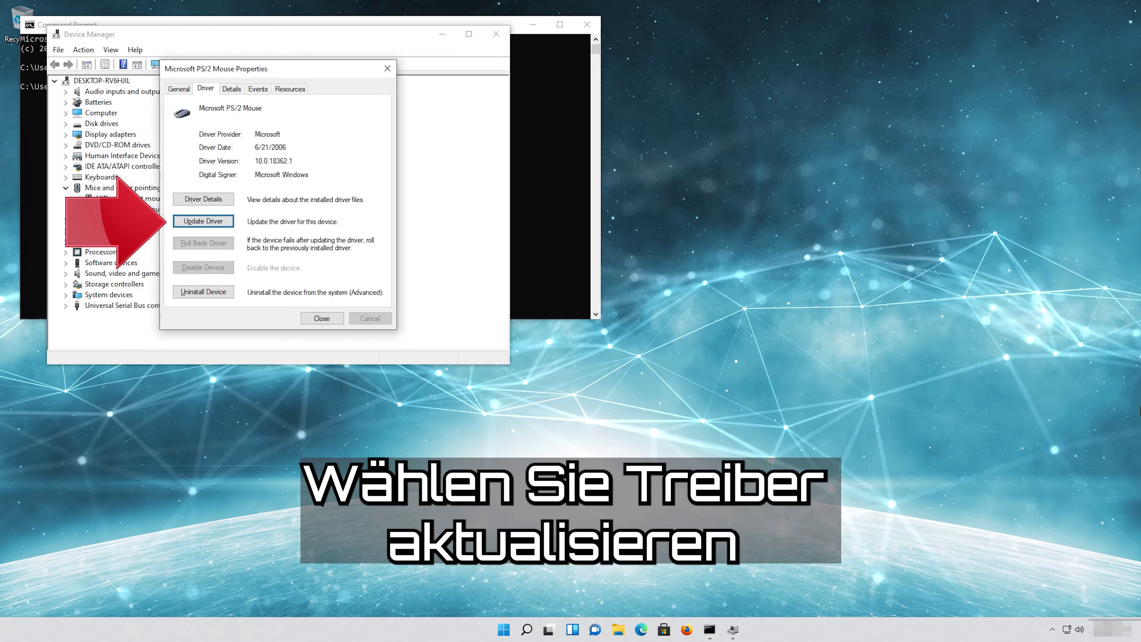
Restart the mouse driver update, browsing the computer and choosing to pick from the list of available drivers
key(Return)
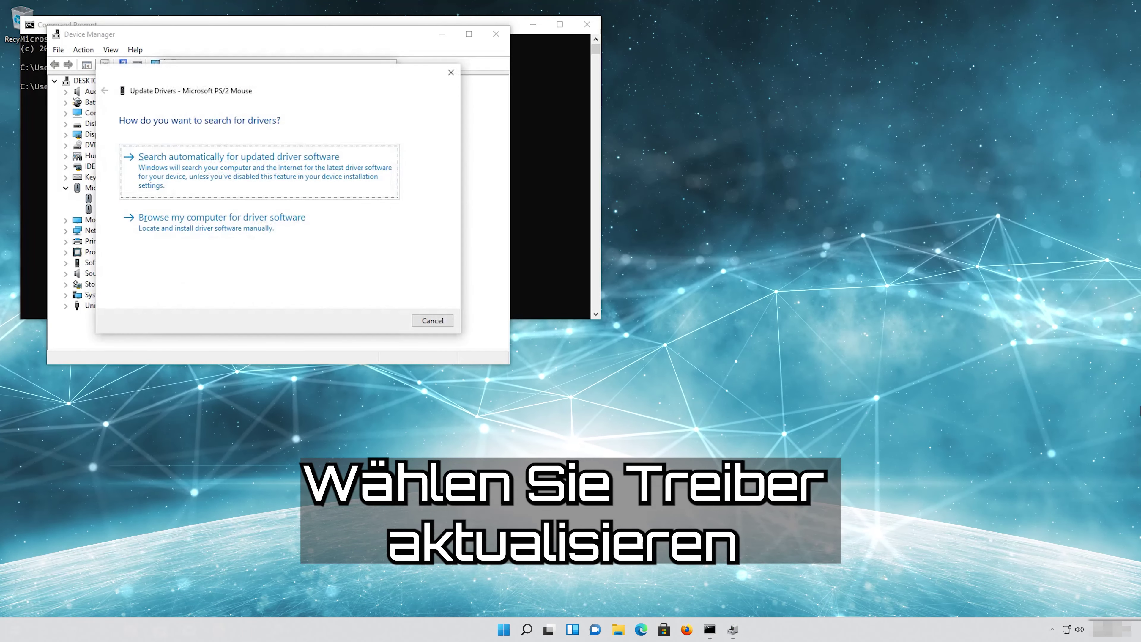
key(Tab)
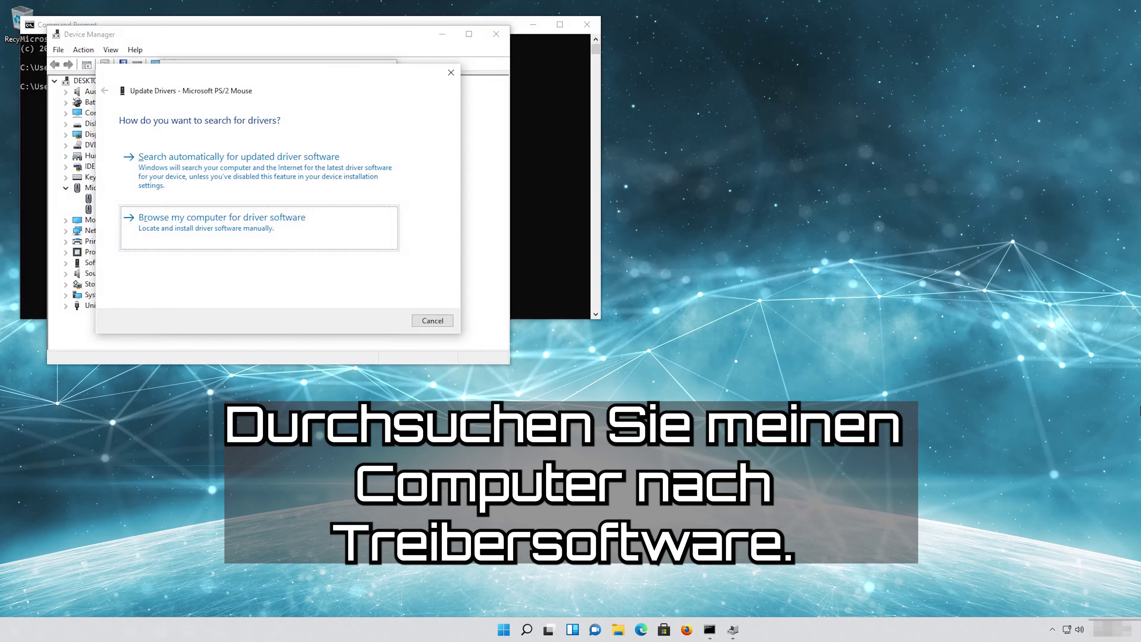
key(Return)
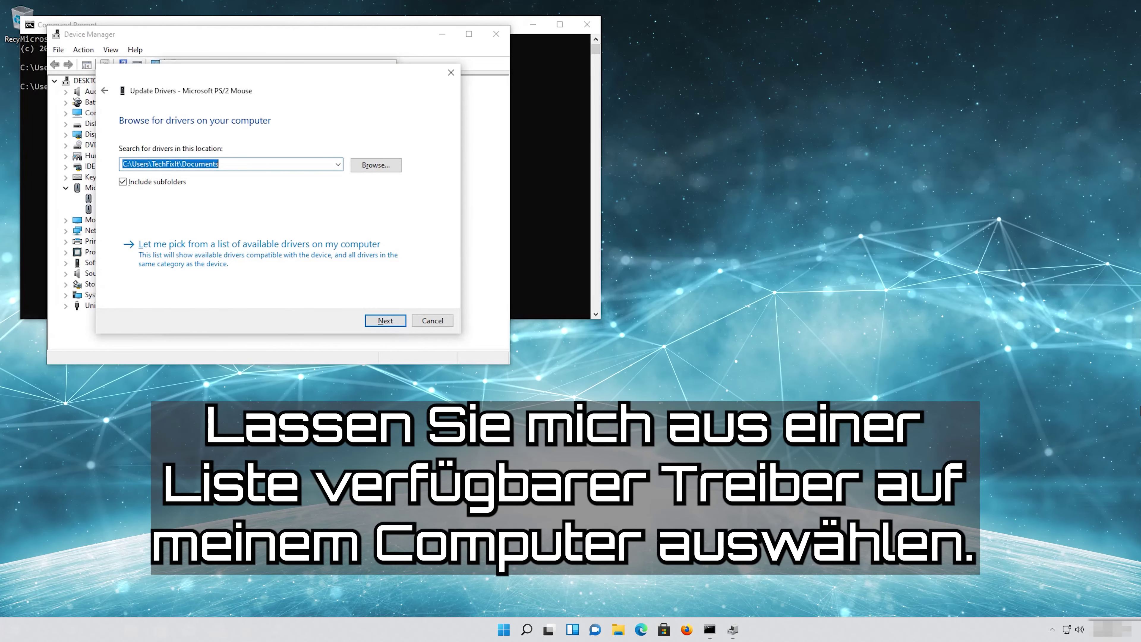
key(Tab)
key(Tab)
key(Tab)
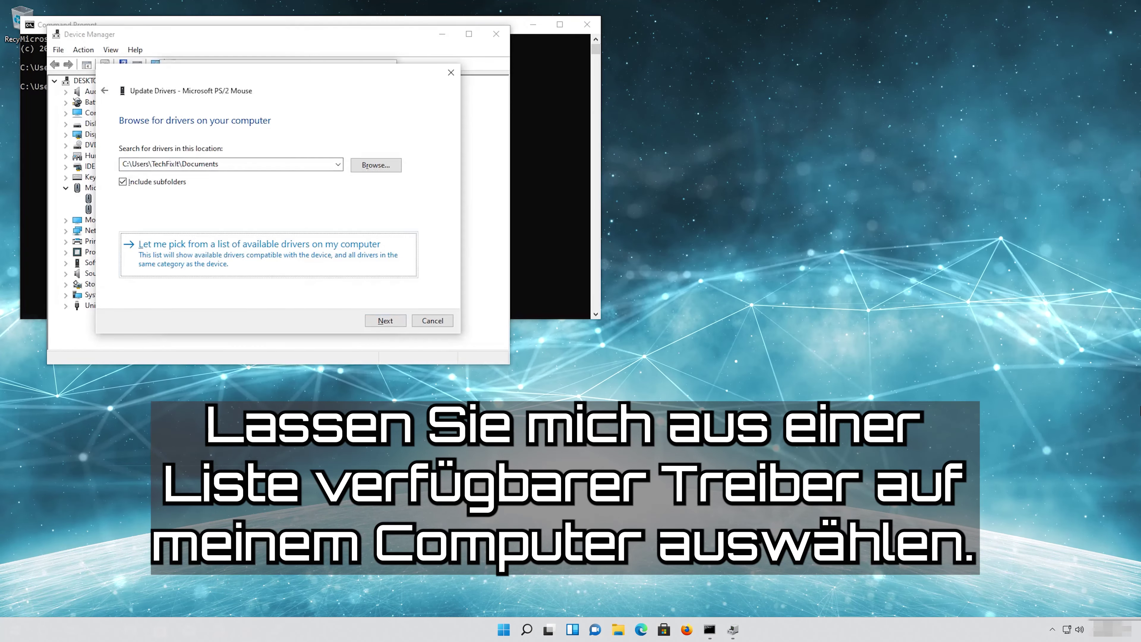
key(Return)
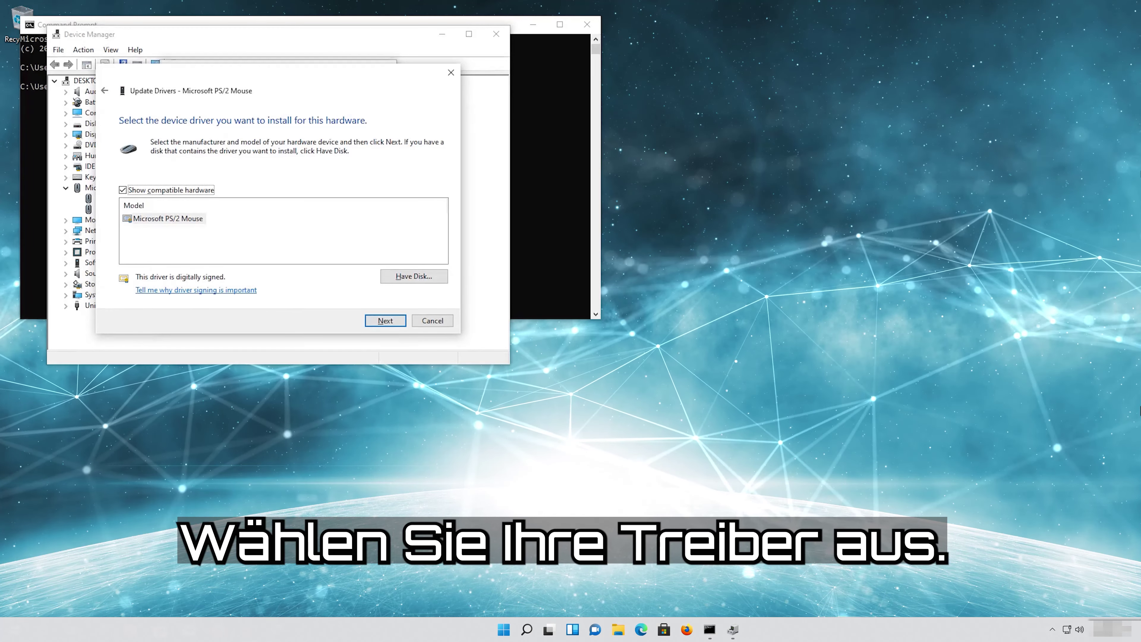
Select the Microsoft PS/2 Mouse model in the compatible hardware list and install its driver
key(Tab)
key(Tab)
key(Tab)
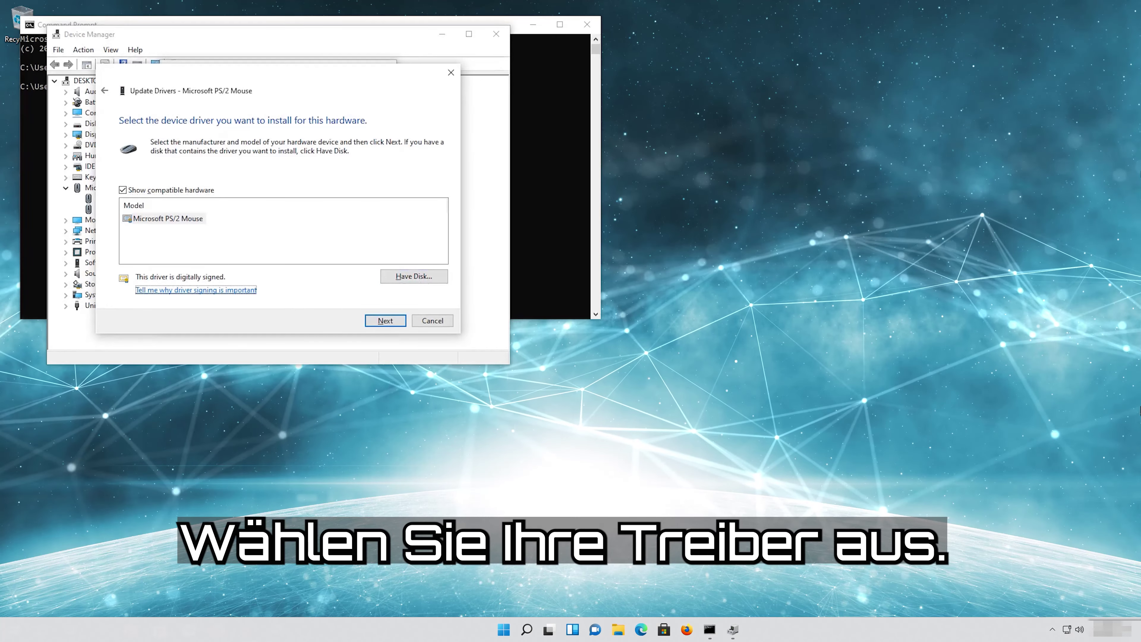
key(Tab)
key(Tab)
key(Tab)
key(Tab)
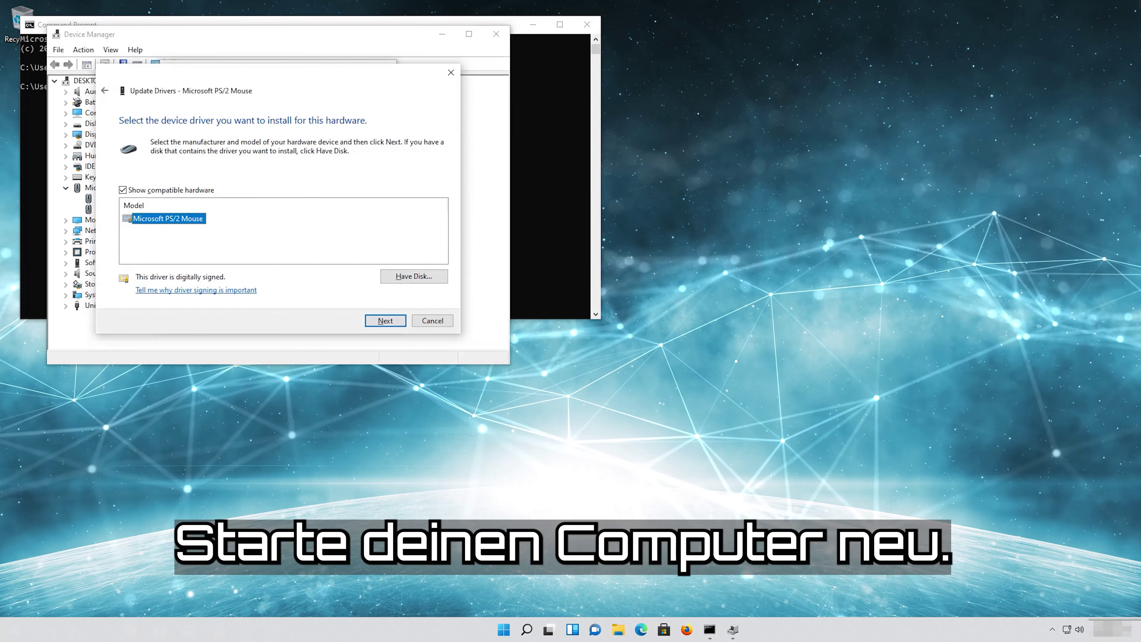
key(Return)
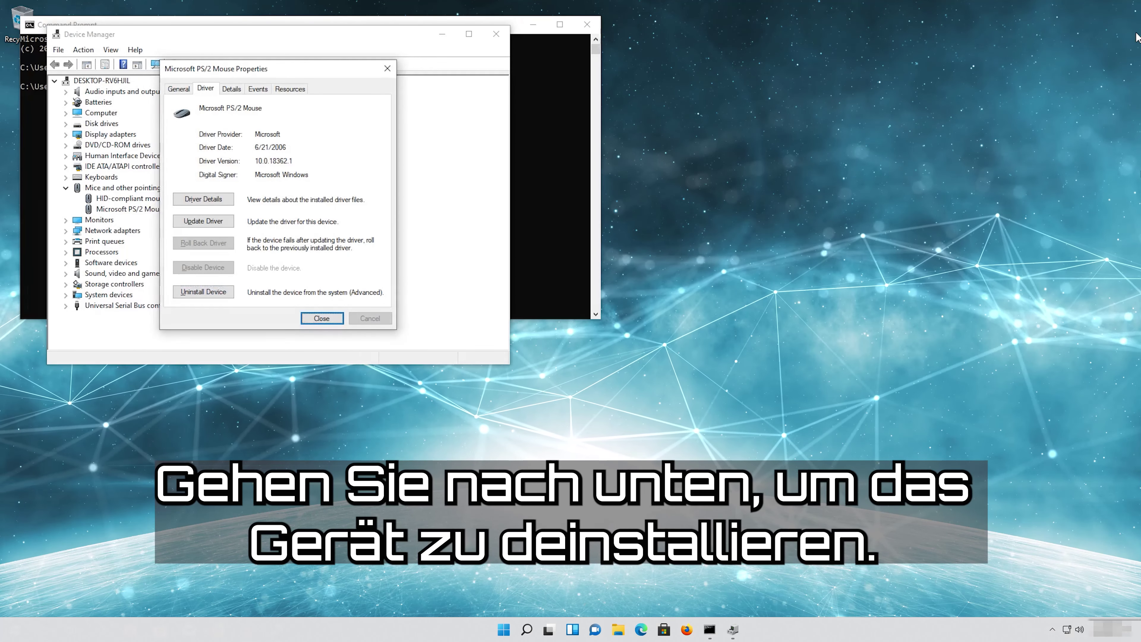
Uninstall the Microsoft PS/2 Mouse device and restart the computer to finish removing it
key(Tab)
key(Tab)
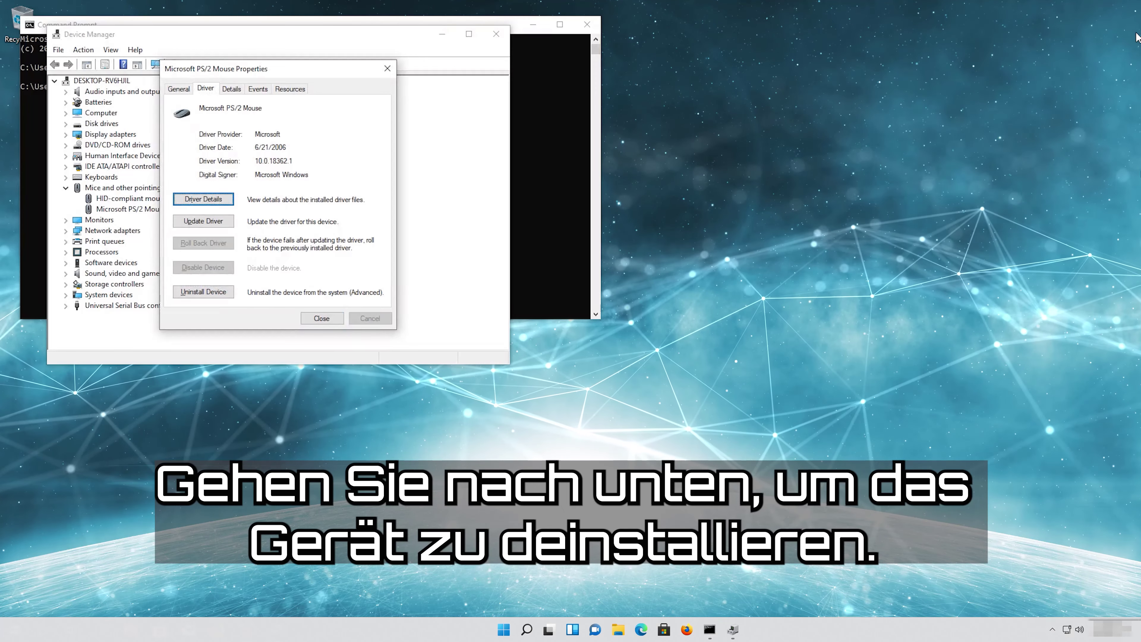
key(Tab)
key(Tab)
key(Return)
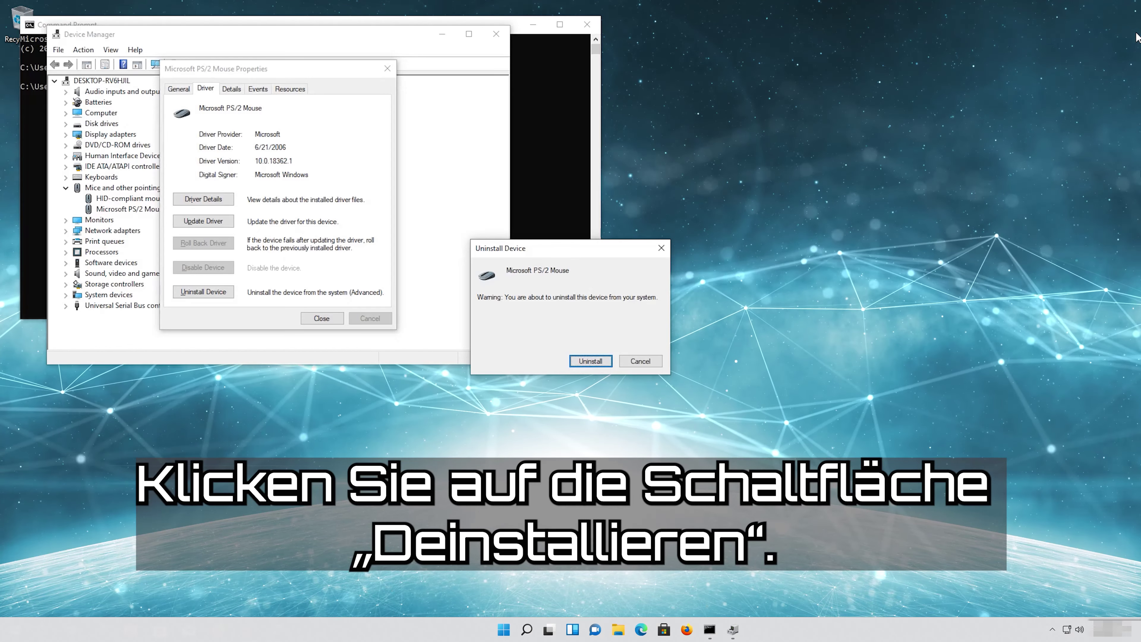
key(Return)
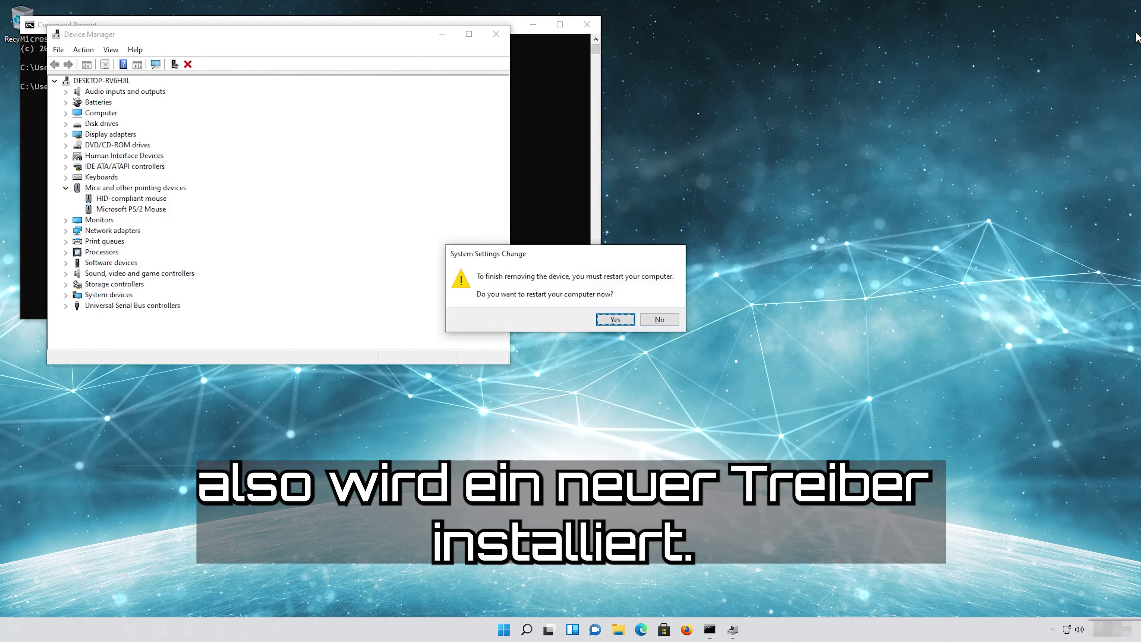
key(Return)
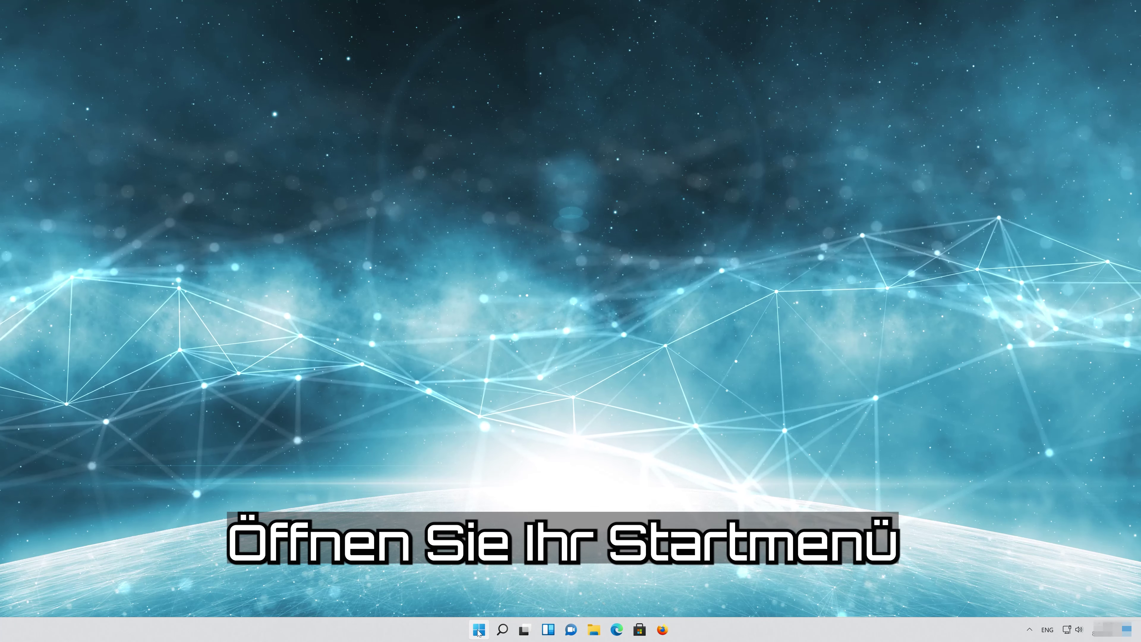
Search Windows for "device manager" and open Device Manager
click(479, 630)
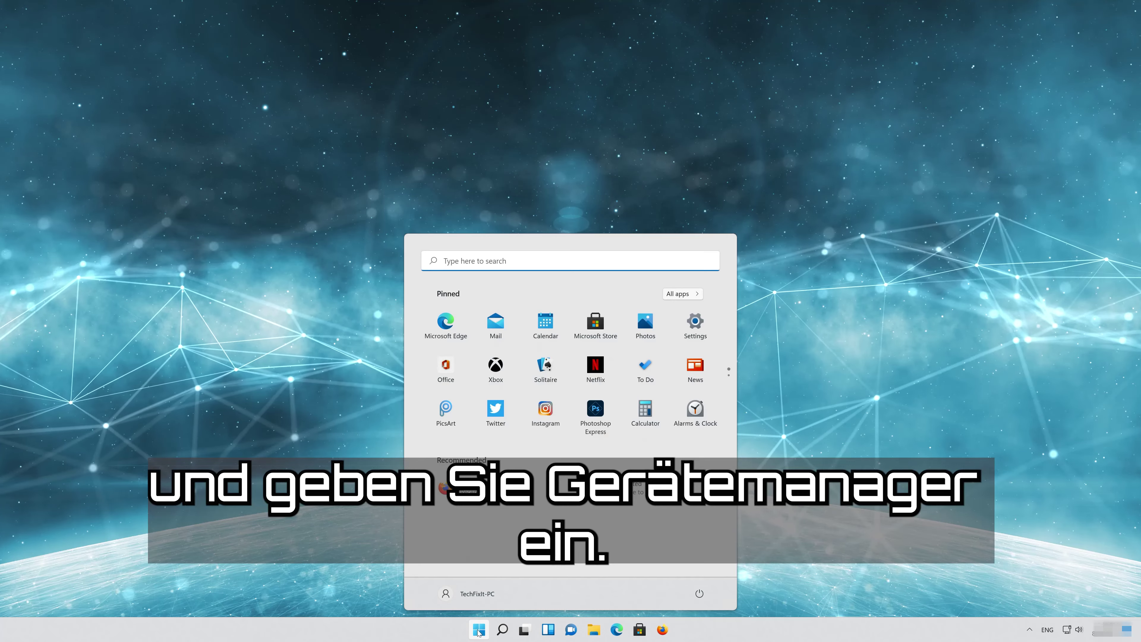
text(device m)
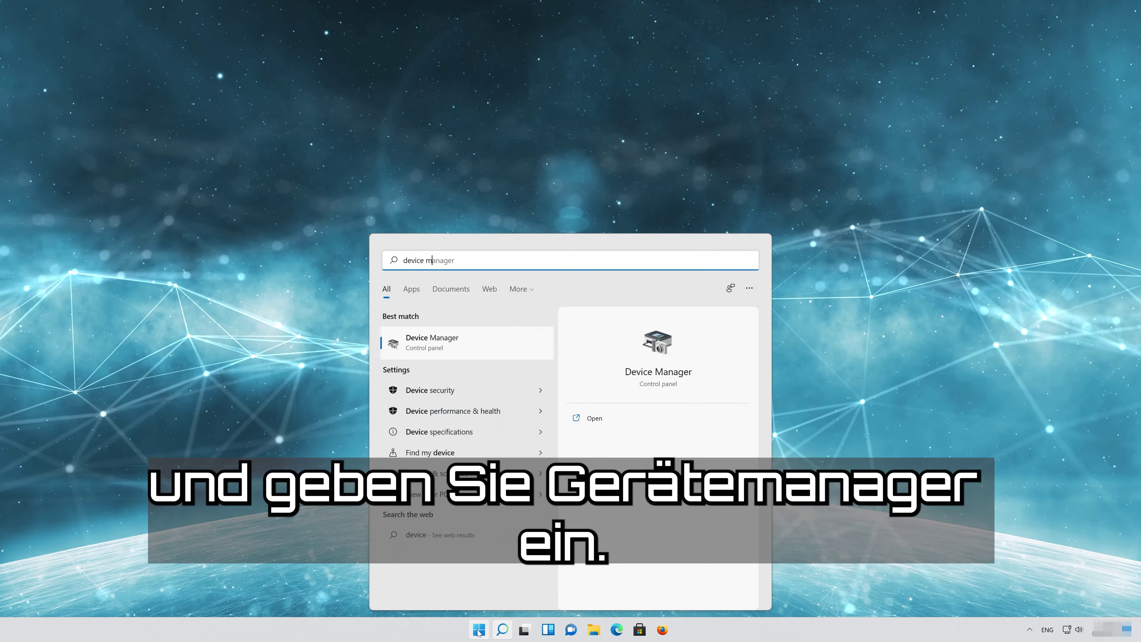
text(anager)
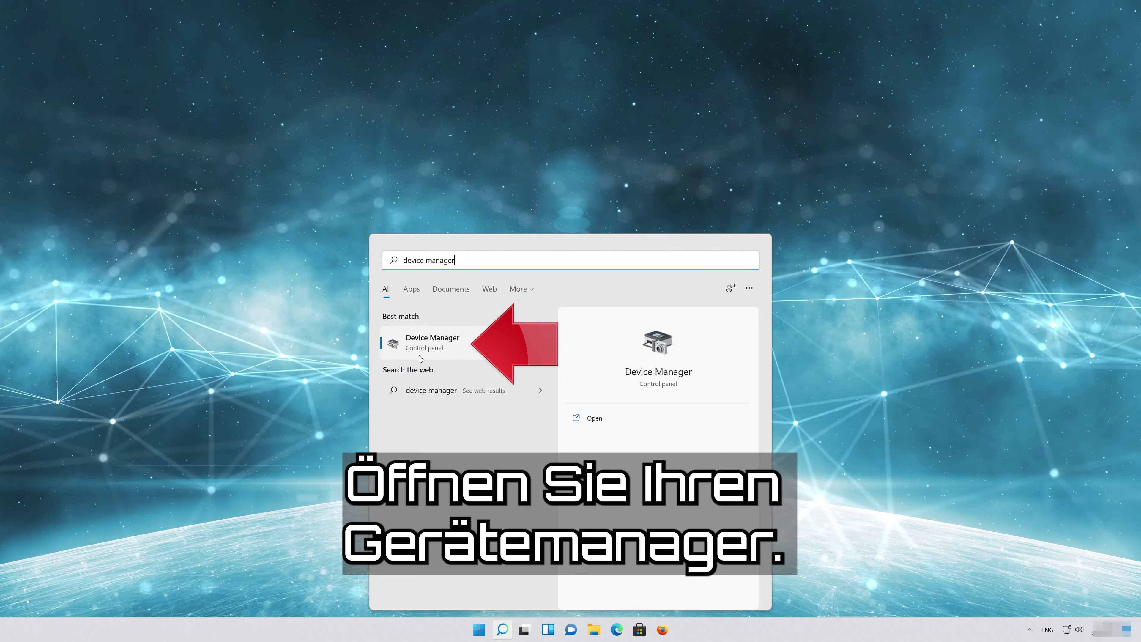
click(453, 347)
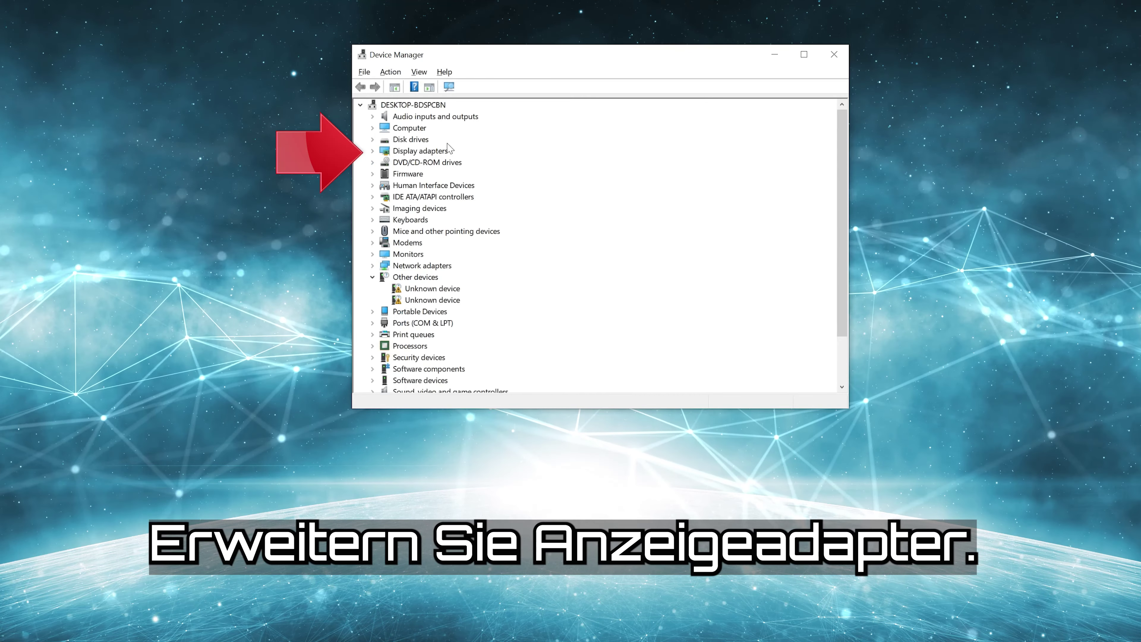
Expand Display adapters and open the driver properties of the NVIDIA GeForce RTX 3080 Ti
click(372, 151)
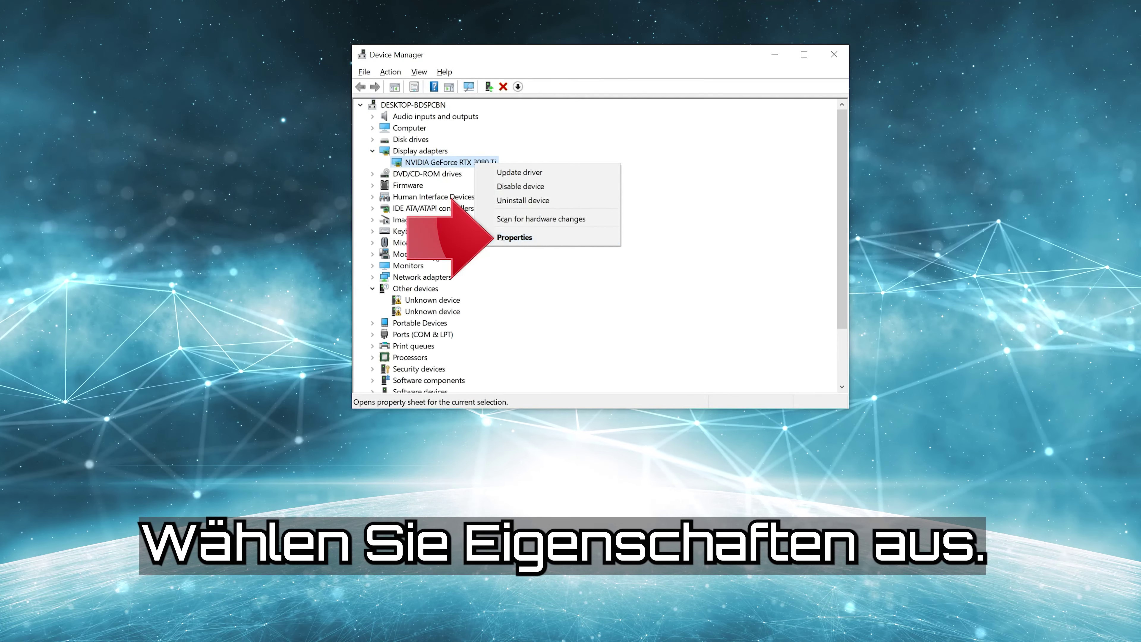
click(545, 237)
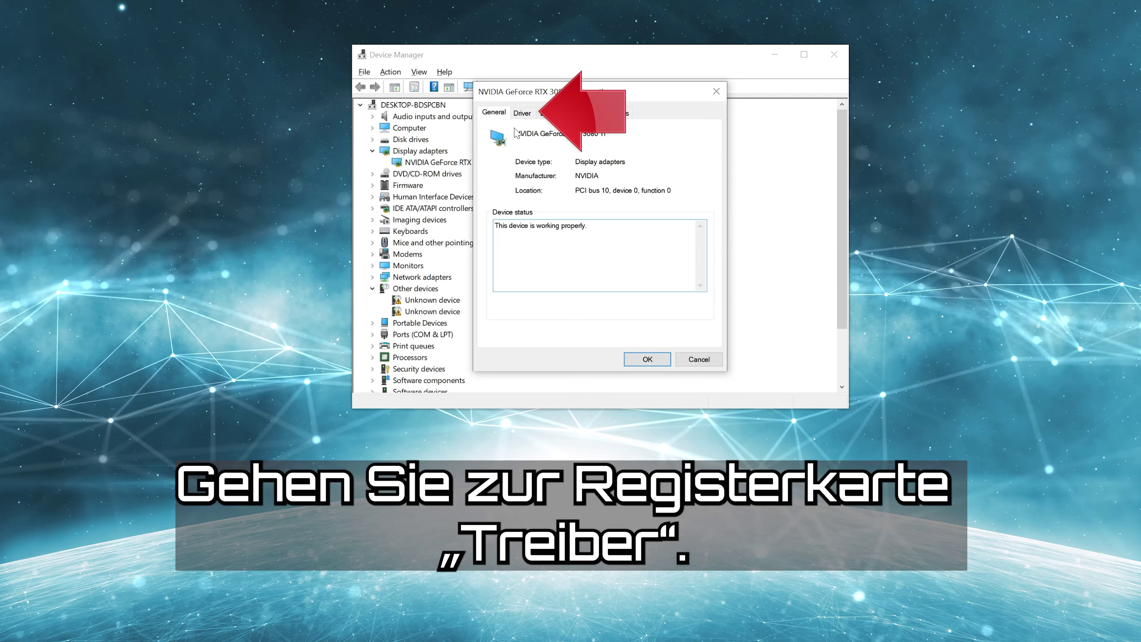
click(522, 114)
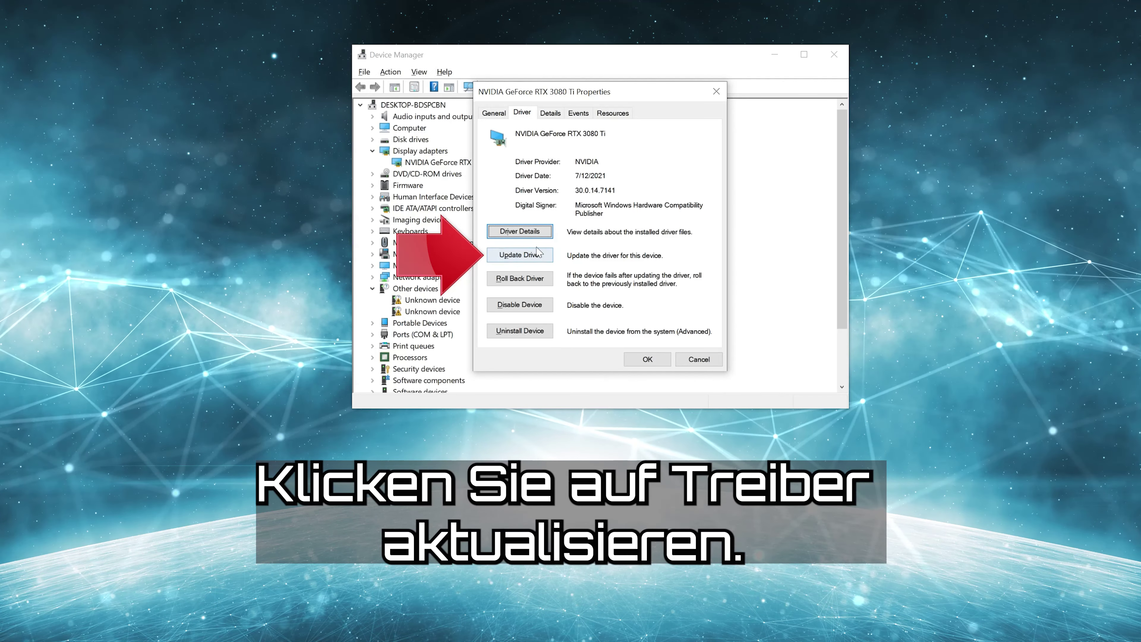
Run an automatic driver search for the NVIDIA GeForce RTX 3080 Ti, then close its dialogs and Device Manager
click(504, 256)
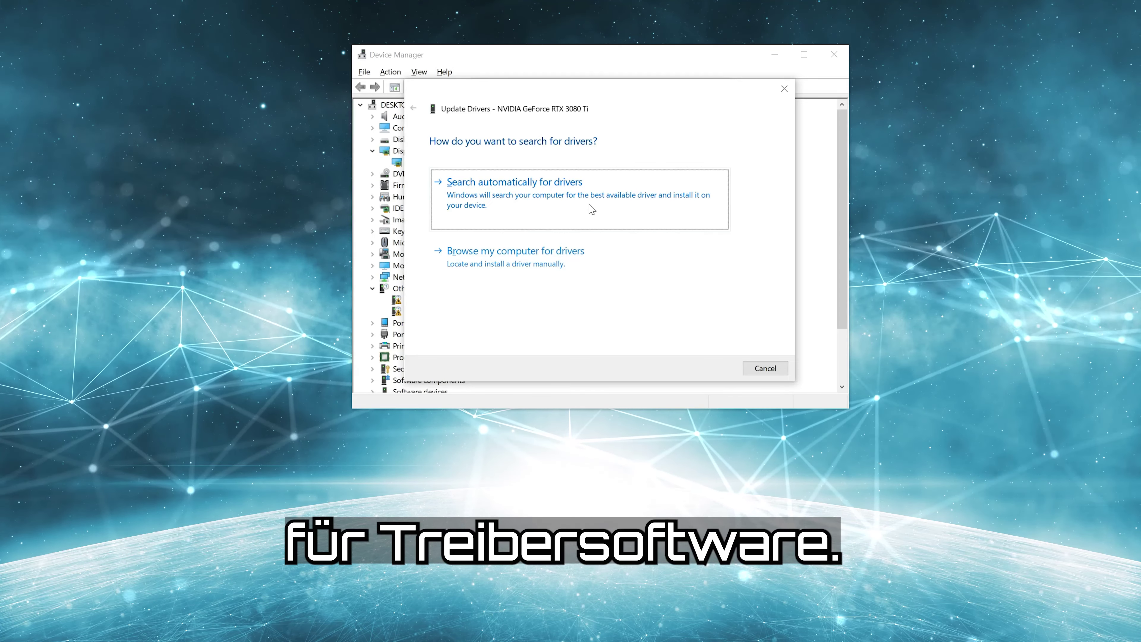
click(542, 210)
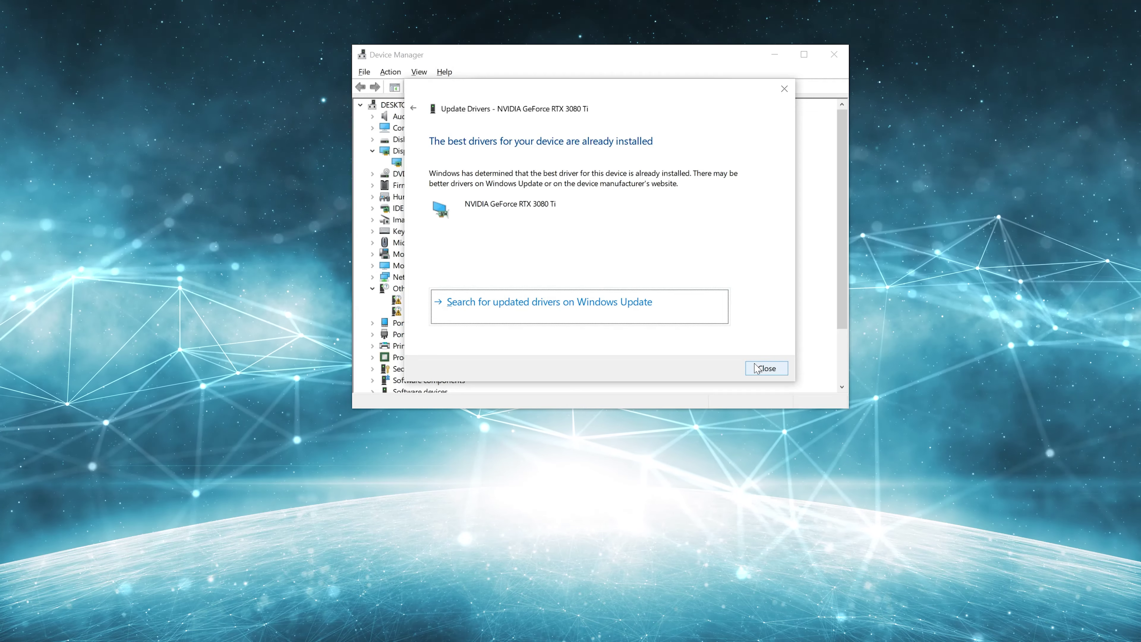
click(767, 368)
click(716, 91)
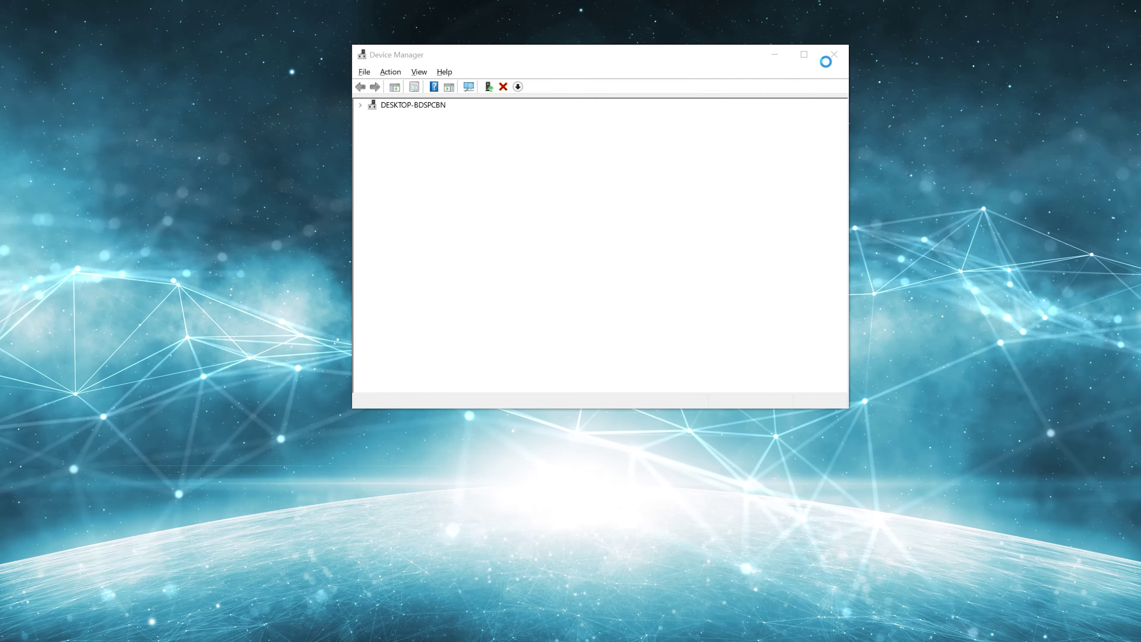
click(834, 54)
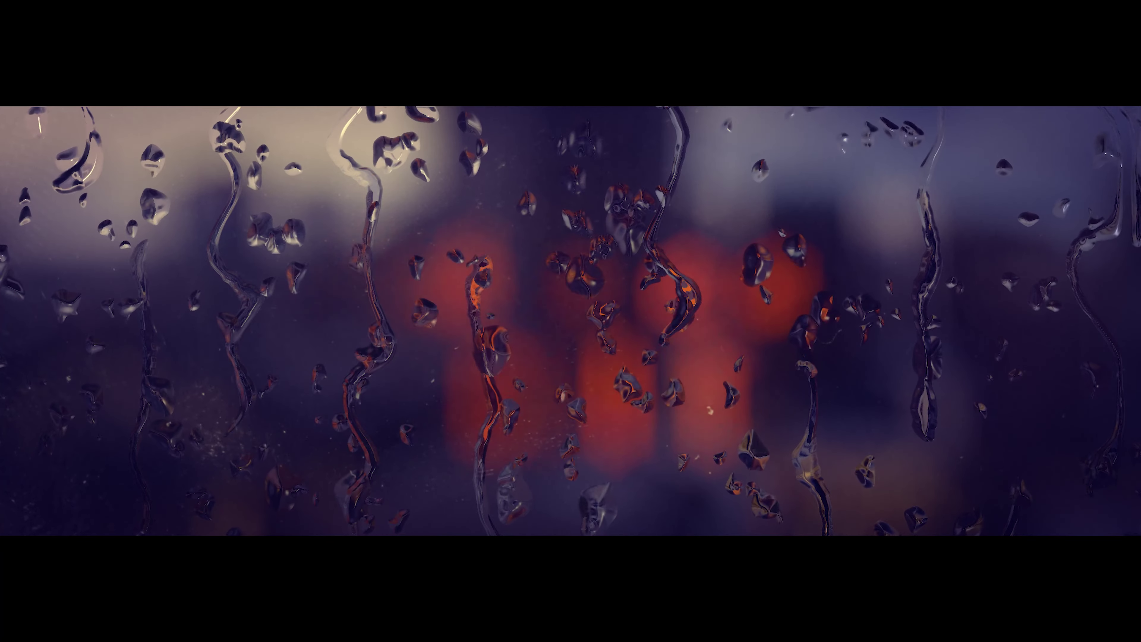